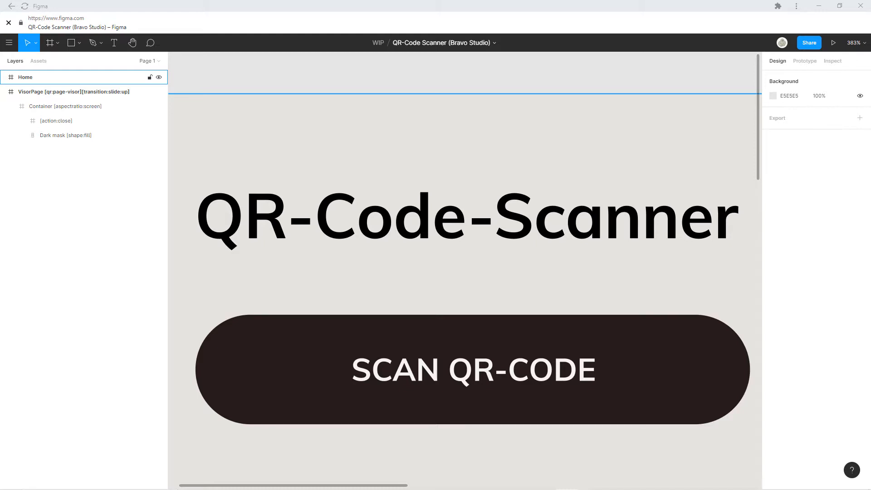
Step: Examine the Home frame and its ResetBtn[action:scanqr] layer behind the SCAN QR-CODE button
{"action": "scroll", "coordinate": [597, 250], "scroll_direction": "down", "scroll_amount": 4}
{"action": "left_click_drag", "start_coordinate": [706, 313], "coordinate": [456, 197]}
{"action": "scroll", "coordinate": [510, 227], "scroll_direction": "down", "scroll_amount": 1}
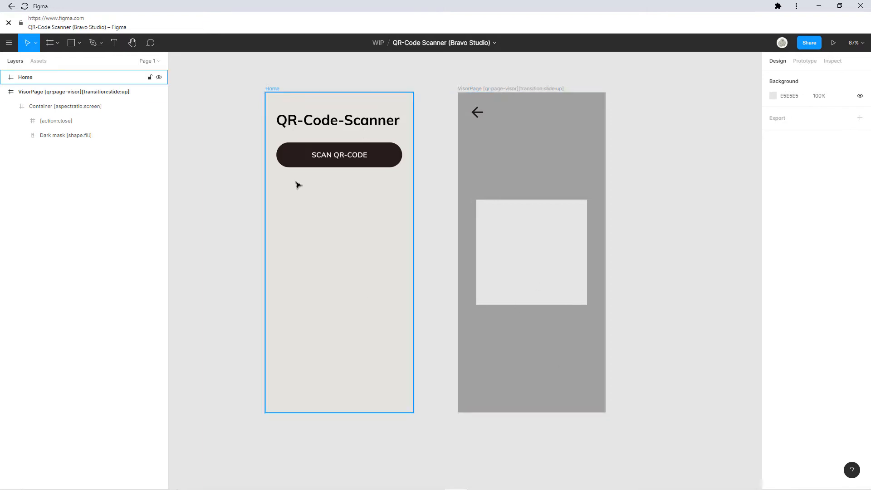
{"action": "scroll", "coordinate": [346, 216], "scroll_direction": "up", "scroll_amount": 1}
{"action": "scroll", "coordinate": [344, 210], "scroll_direction": "up", "scroll_amount": 1}
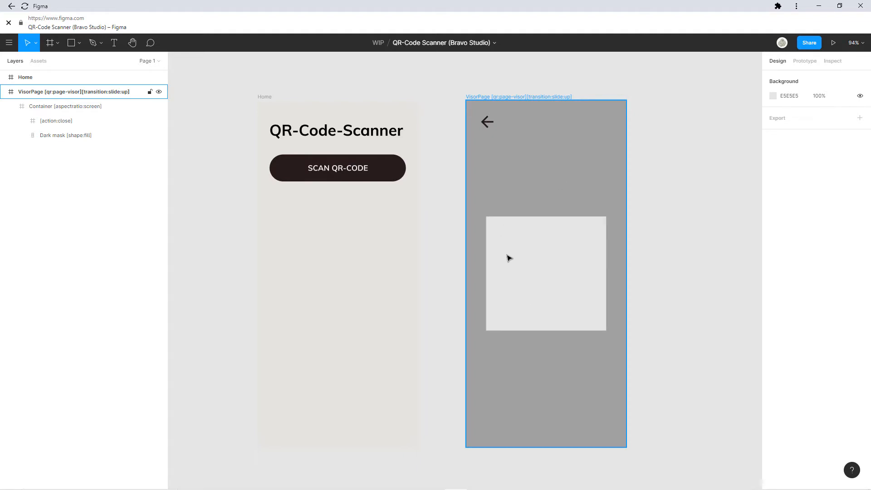
{"action": "left_click", "coordinate": [265, 97]}
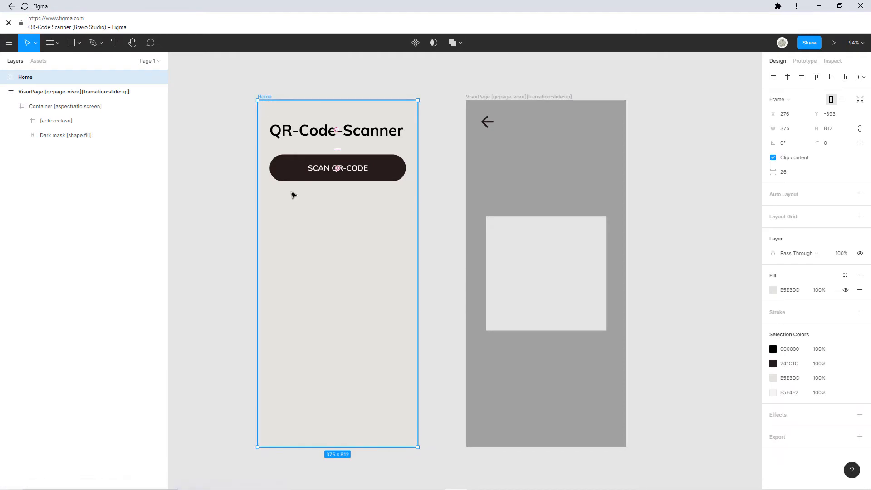
{"action": "left_click", "coordinate": [294, 176]}
{"action": "left_click", "coordinate": [294, 175]}
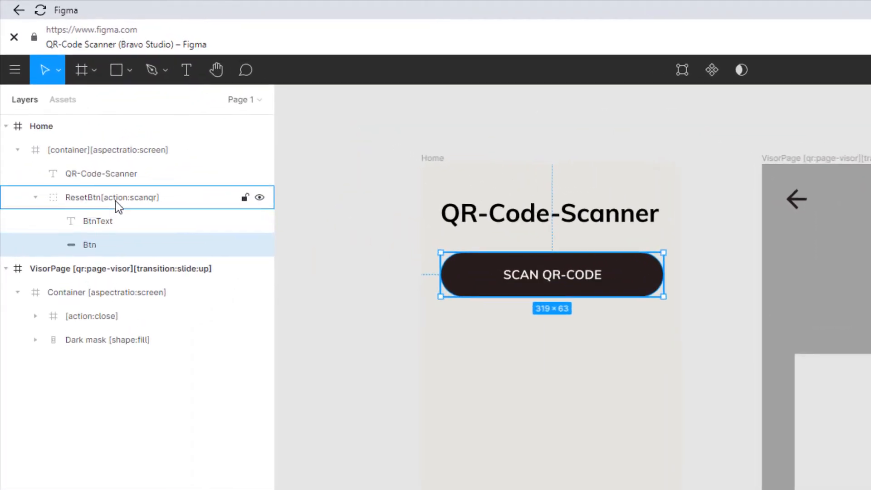
{"action": "left_click", "coordinate": [80, 136]}
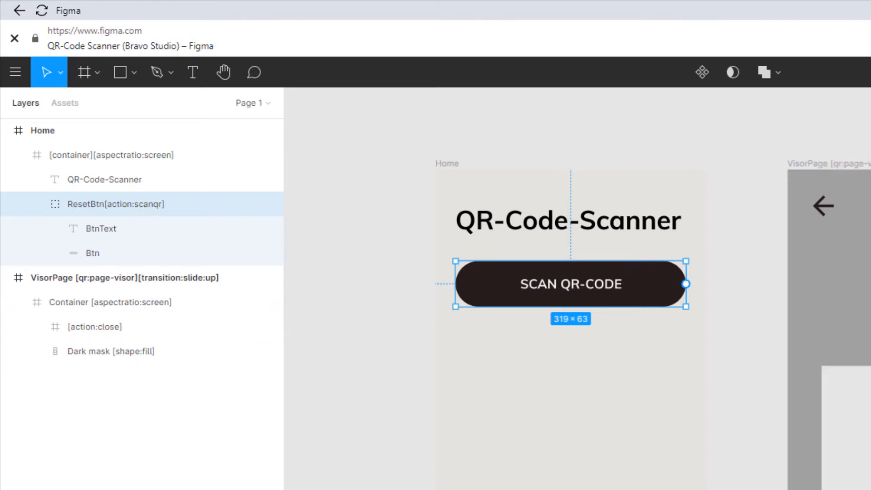
{"action": "key", "text": "Escape"}
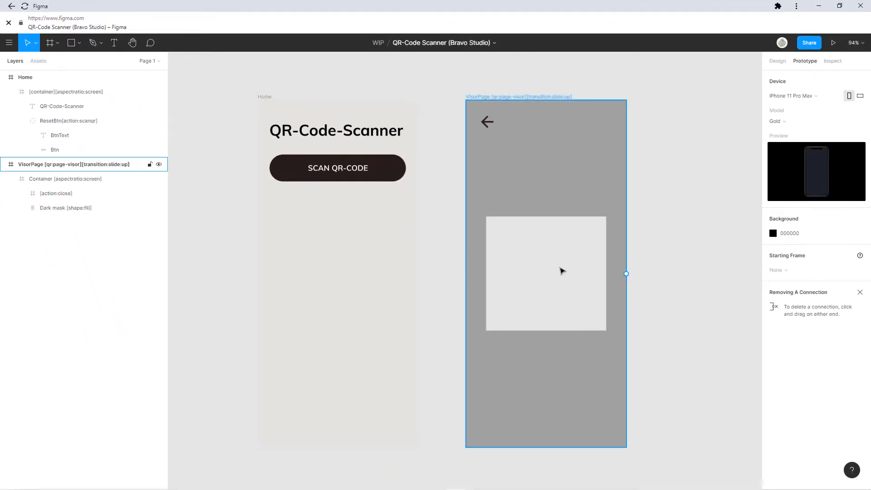
Step: Try a prototype connection from the SCAN QR-CODE button to the VisorPage frame, then remove it again
{"action": "left_click", "coordinate": [380, 172]}
{"action": "left_click", "coordinate": [381, 172]}
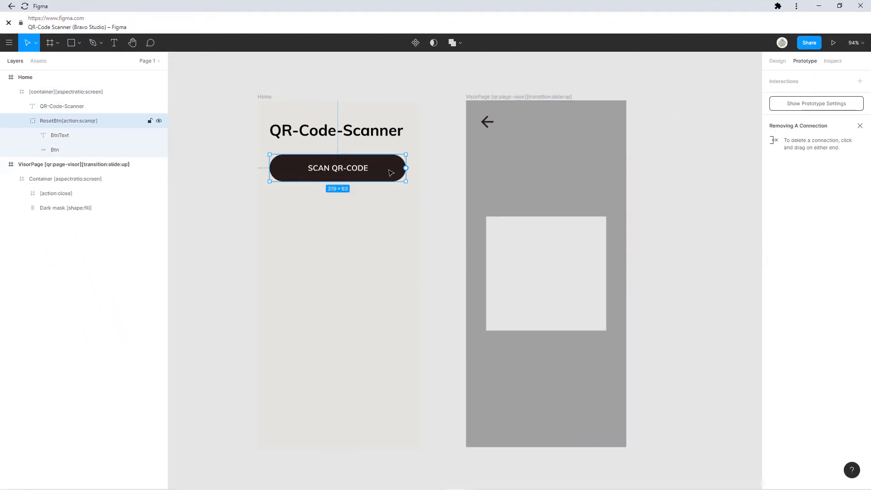
{"action": "left_click_drag", "start_coordinate": [406, 168], "coordinate": [567, 256]}
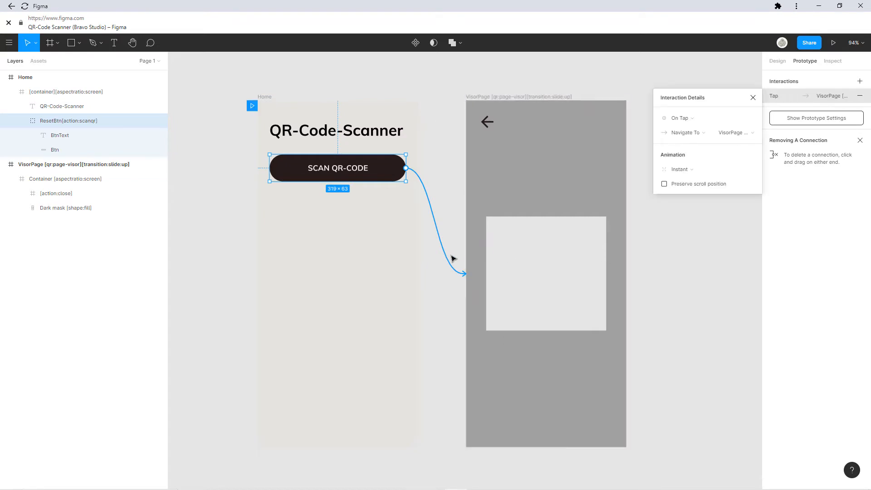
{"action": "left_click_drag", "start_coordinate": [456, 274], "coordinate": [406, 164]}
{"action": "left_click", "coordinate": [490, 90]}
{"action": "left_click_drag", "start_coordinate": [485, 97], "coordinate": [432, 127]}
Step: Inspect the VisorPage frame's layers, including the [action:close] frame containing the back arrow
{"action": "scroll", "coordinate": [485, 122], "scroll_direction": "up", "scroll_amount": 5}
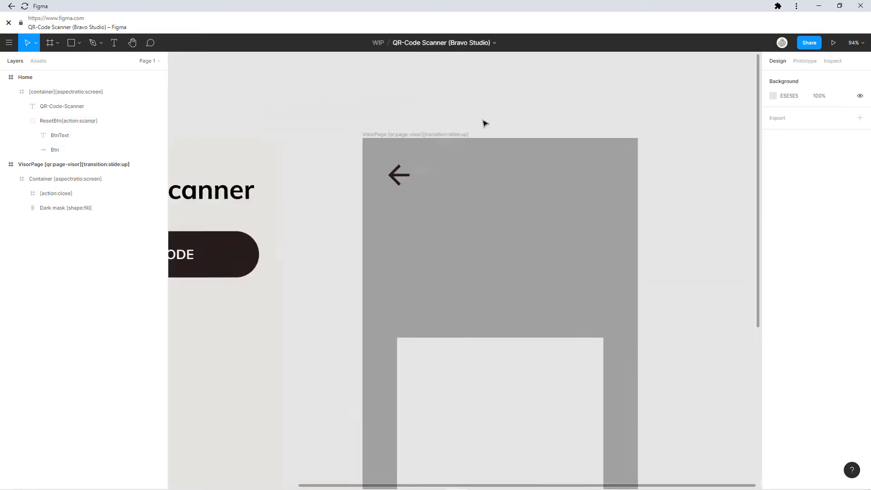
{"action": "left_click", "coordinate": [385, 147]}
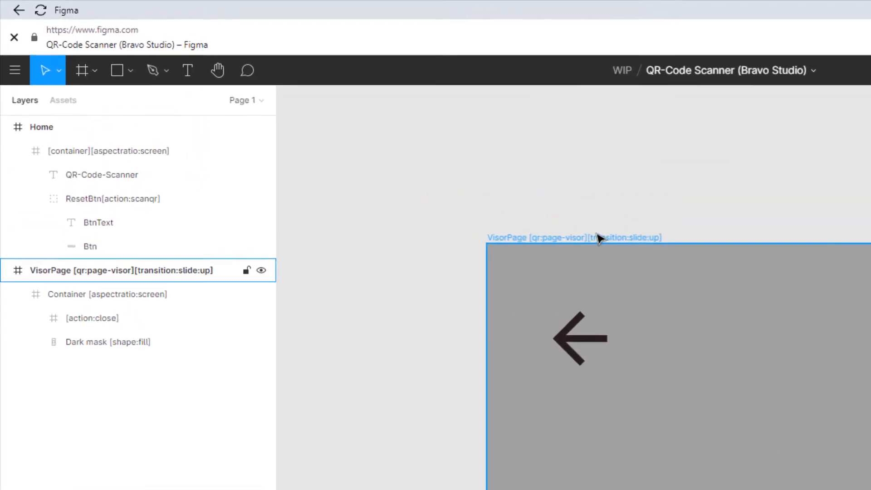
{"action": "scroll", "coordinate": [612, 263], "scroll_direction": "down", "scroll_amount": 3}
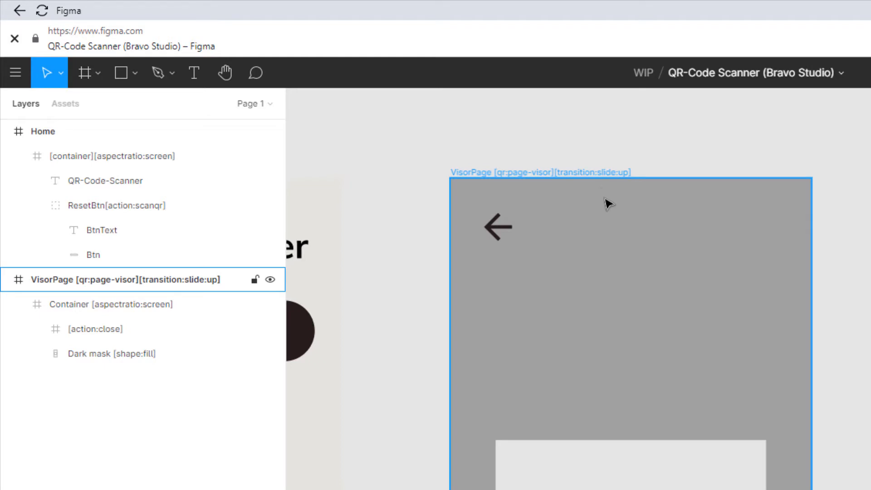
{"action": "scroll", "coordinate": [538, 453], "scroll_direction": "down", "scroll_amount": 3}
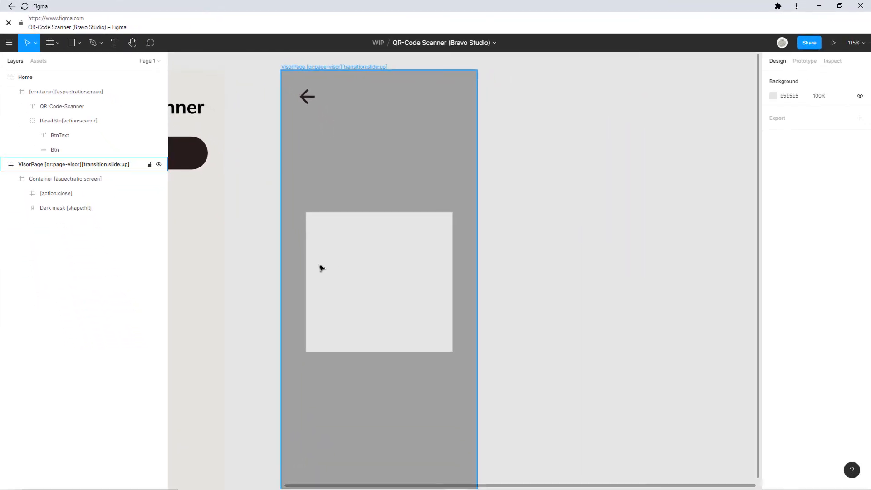
{"action": "scroll", "coordinate": [422, 214], "scroll_direction": "down", "scroll_amount": 2}
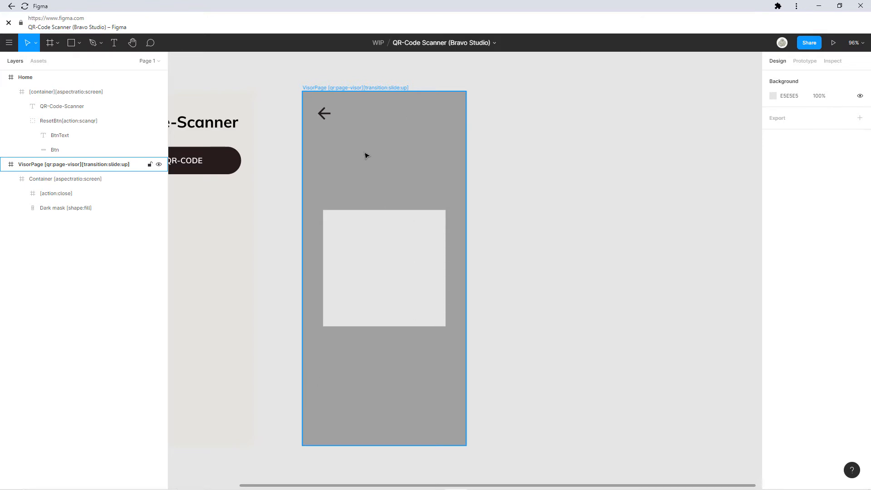
{"action": "left_click", "coordinate": [356, 170]}
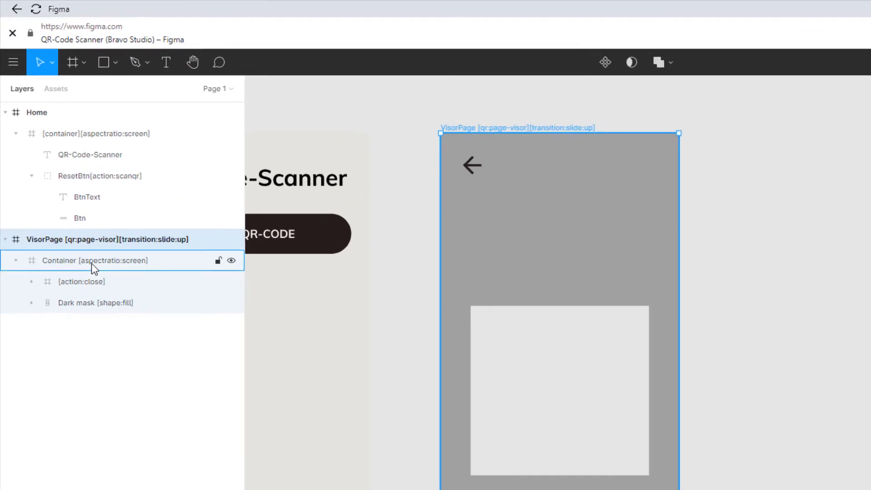
{"action": "left_click", "coordinate": [82, 265]}
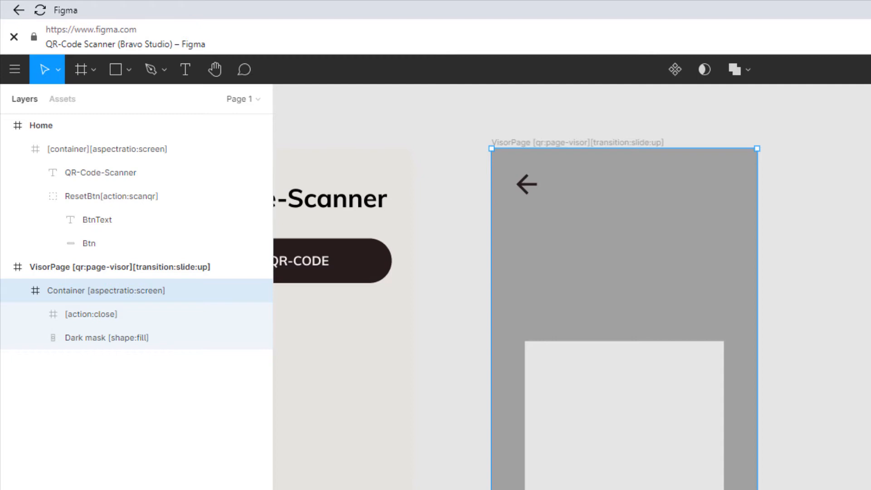
{"action": "left_click", "coordinate": [35, 315]}
{"action": "left_click", "coordinate": [112, 319]}
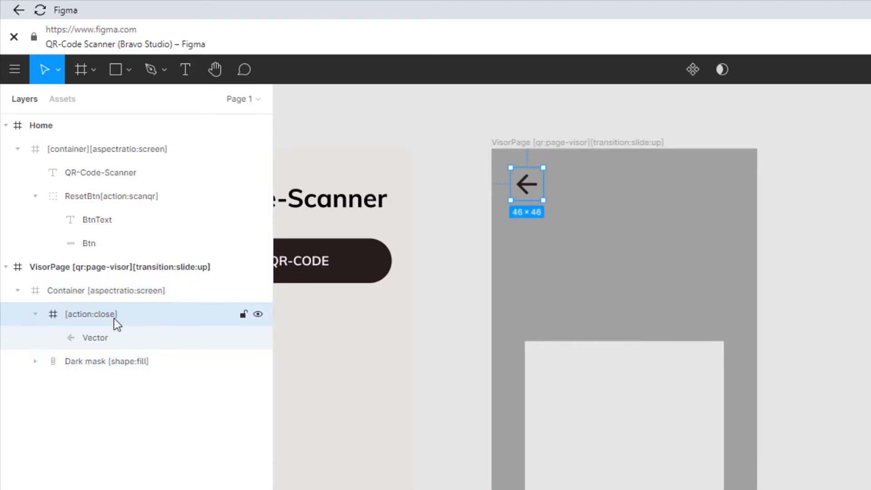
{"action": "scroll", "coordinate": [529, 187], "scroll_direction": "up", "scroll_amount": 5}
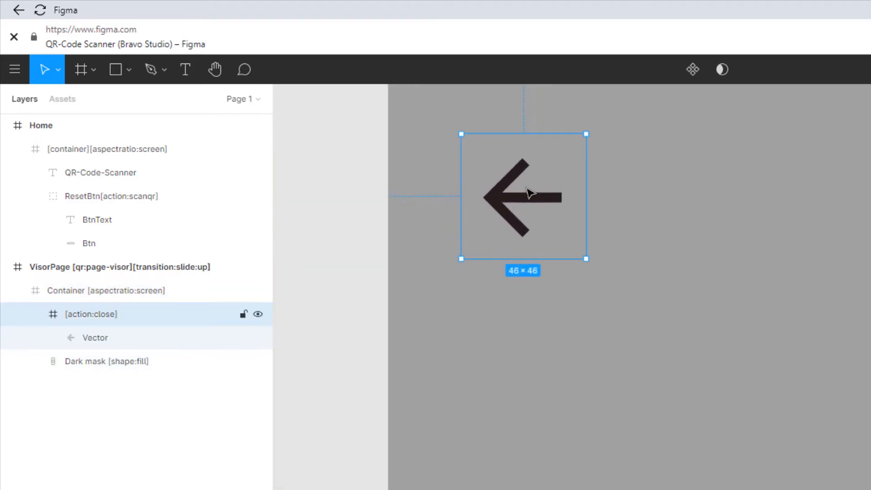
{"action": "left_click_drag", "start_coordinate": [529, 188], "coordinate": [546, 326]}
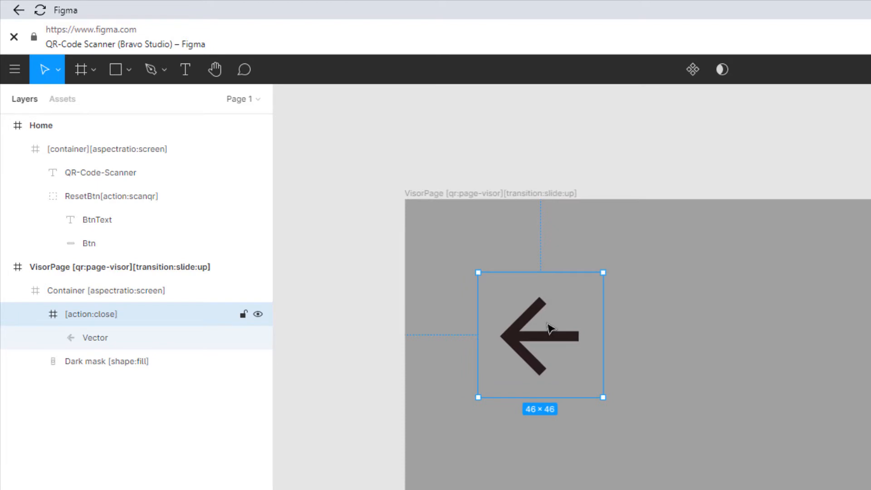
{"action": "scroll", "coordinate": [548, 327], "scroll_direction": "down", "scroll_amount": 5}
{"action": "scroll", "coordinate": [547, 477], "scroll_direction": "down", "scroll_amount": 2}
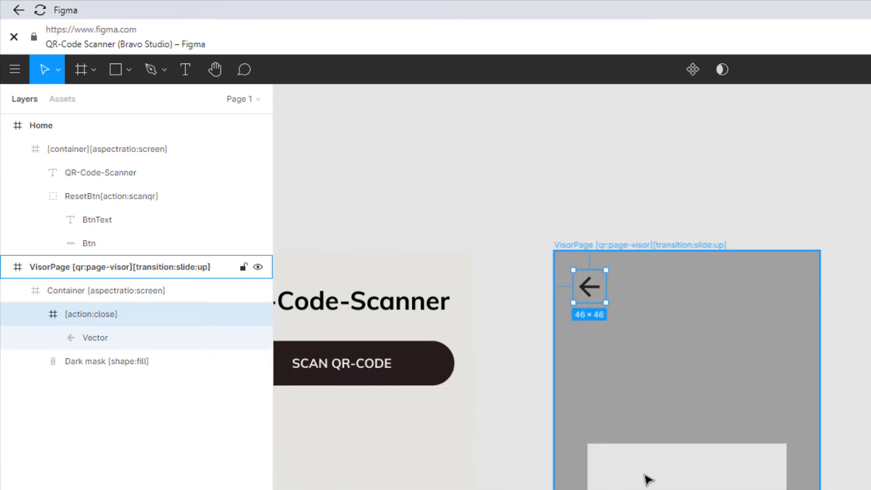
{"action": "scroll", "coordinate": [648, 480], "scroll_direction": "down", "scroll_amount": 1}
Step: Inspect the Dark mask [shape:fill] group and its Visor are and BG visor layers on VisorPage
{"action": "key", "text": "Escape"}
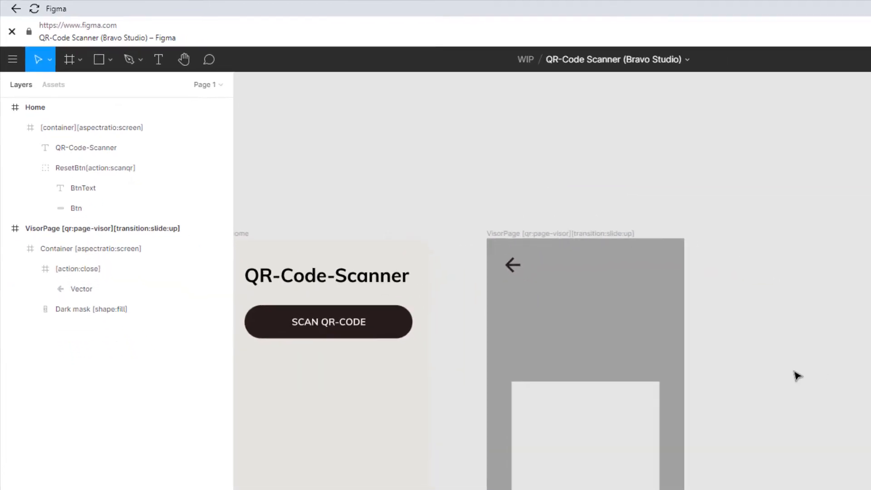
{"action": "left_click_drag", "start_coordinate": [796, 375], "coordinate": [857, 334]}
{"action": "double_click", "coordinate": [601, 311]}
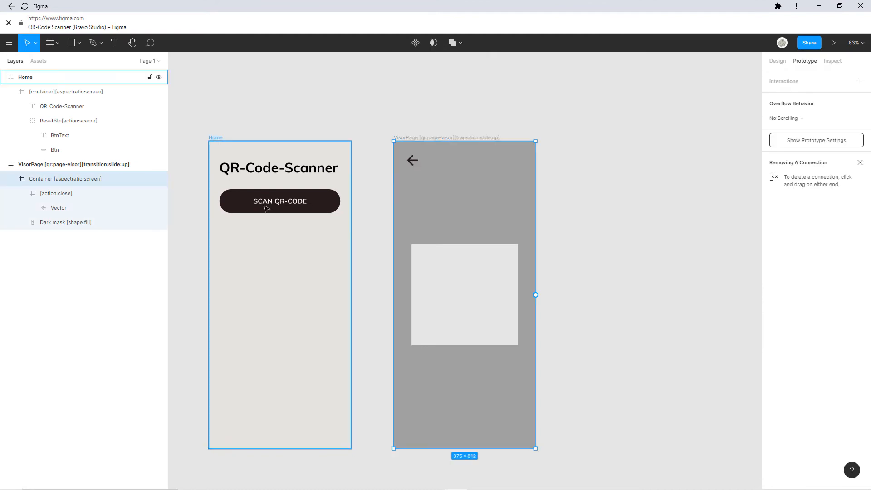
{"action": "double_click", "coordinate": [412, 162]}
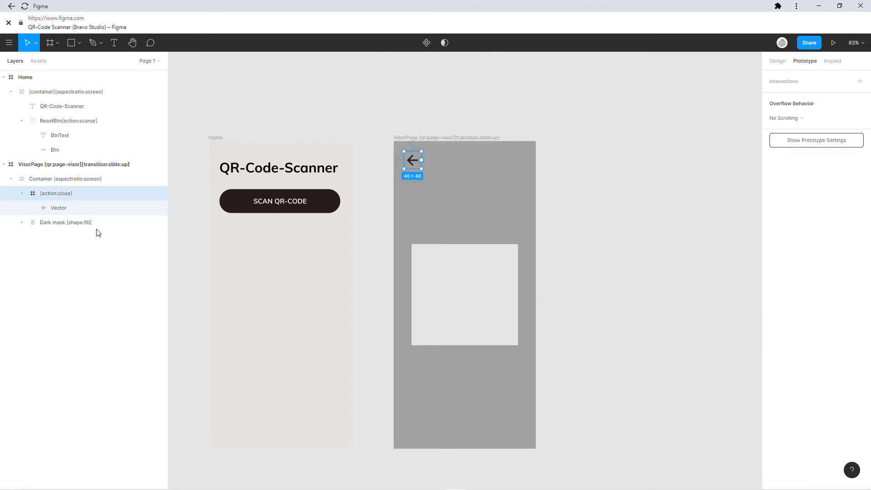
{"action": "left_click", "coordinate": [778, 61]}
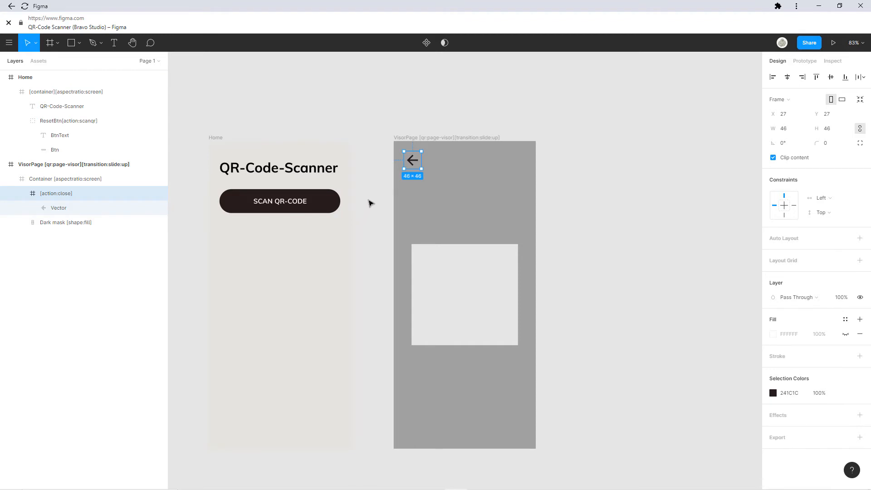
{"action": "left_click", "coordinate": [75, 223]}
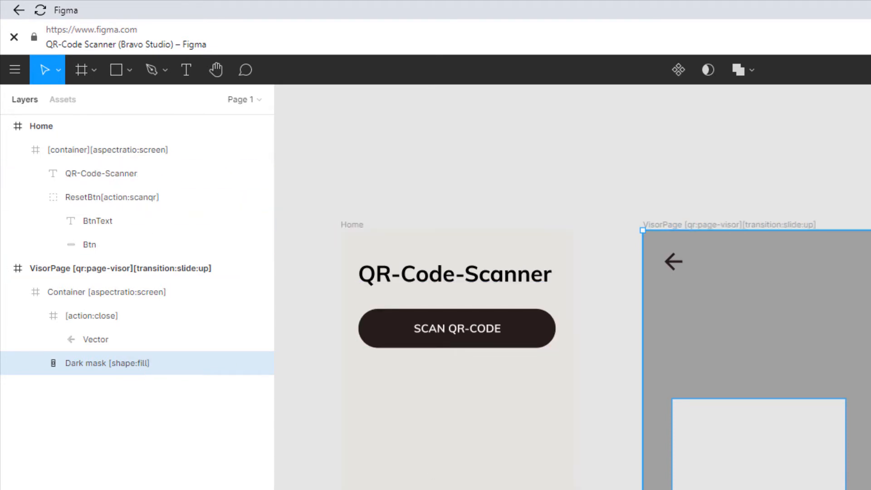
{"action": "left_click", "coordinate": [153, 286]}
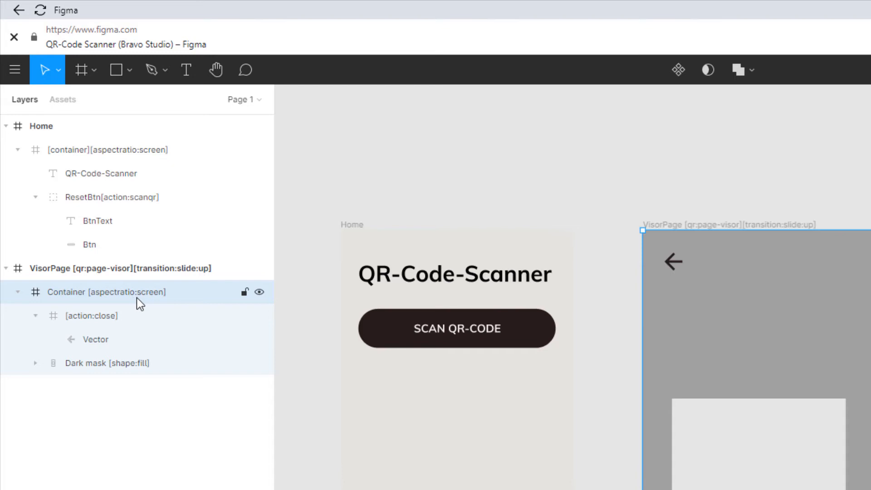
{"action": "left_click", "coordinate": [144, 368]}
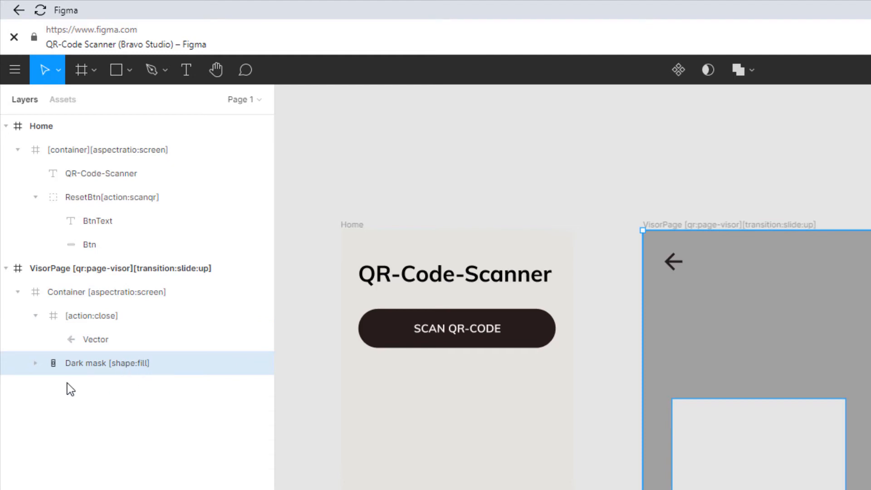
{"action": "left_click", "coordinate": [36, 363]}
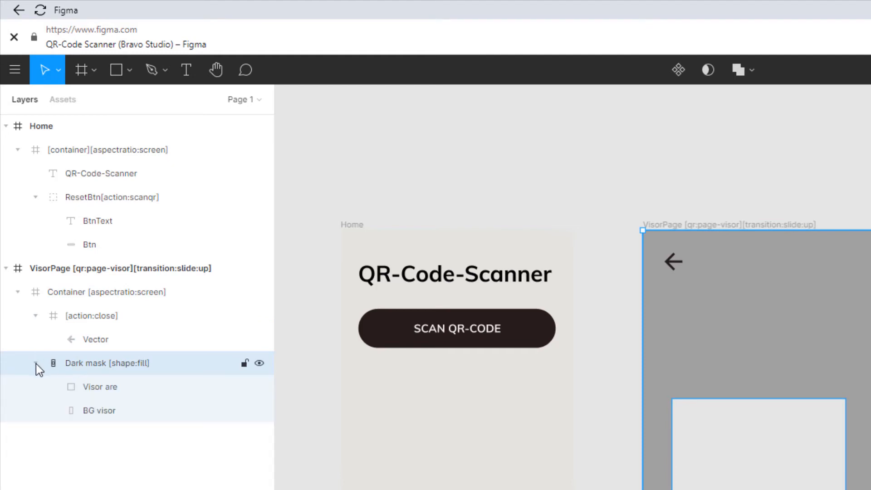
{"action": "left_click", "coordinate": [79, 389]}
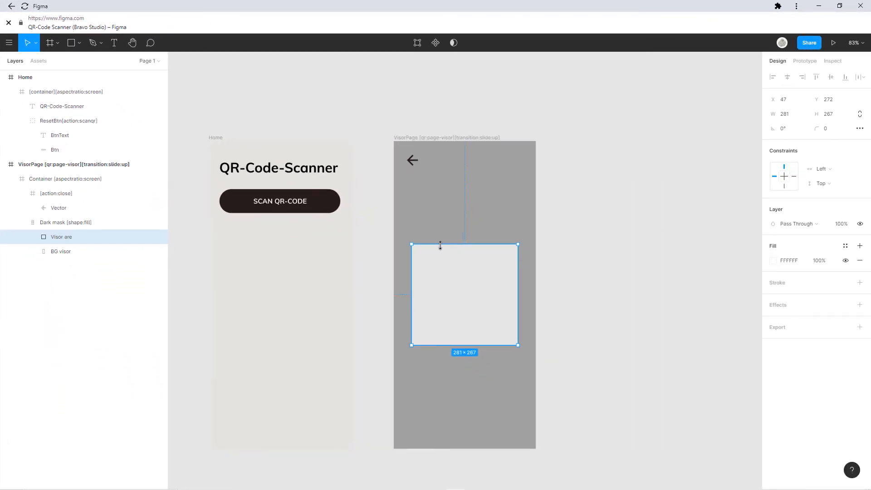
{"action": "left_click", "coordinate": [801, 225]}
{"action": "left_click", "coordinate": [792, 225]}
{"action": "left_click", "coordinate": [441, 218]}
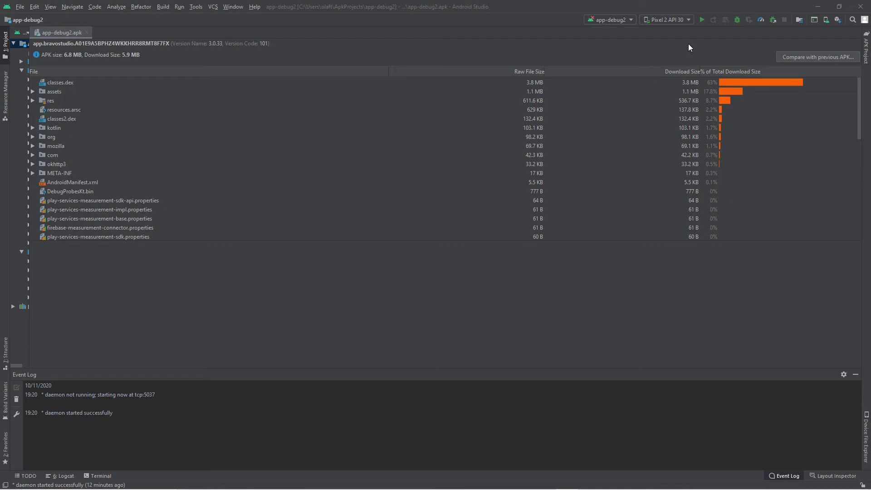
Step: Switch to Android Studio and open the Pixel 2 API 30 virtual device for editing in the AVD Manager
{"action": "left_click", "coordinate": [666, 19]}
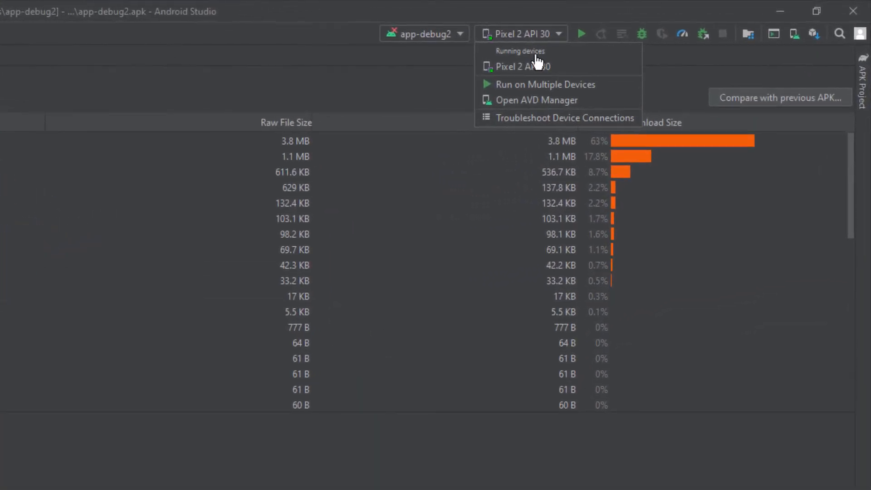
{"action": "left_click", "coordinate": [540, 102]}
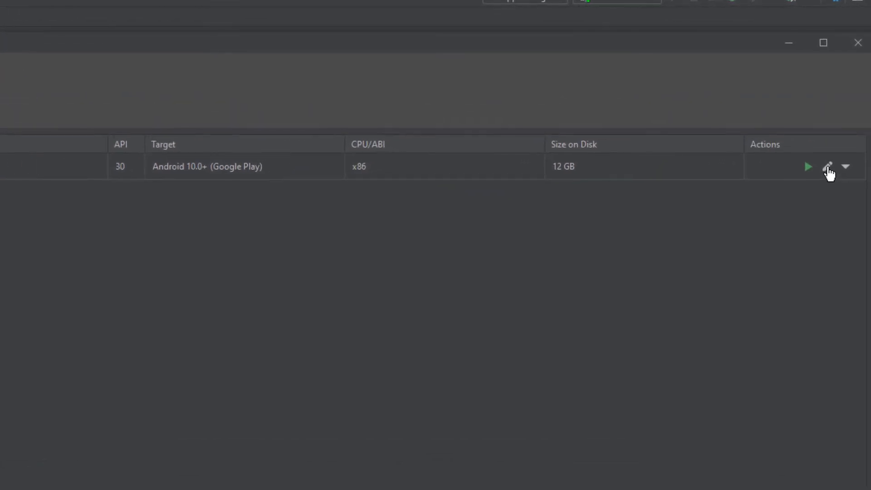
{"action": "left_click", "coordinate": [828, 168]}
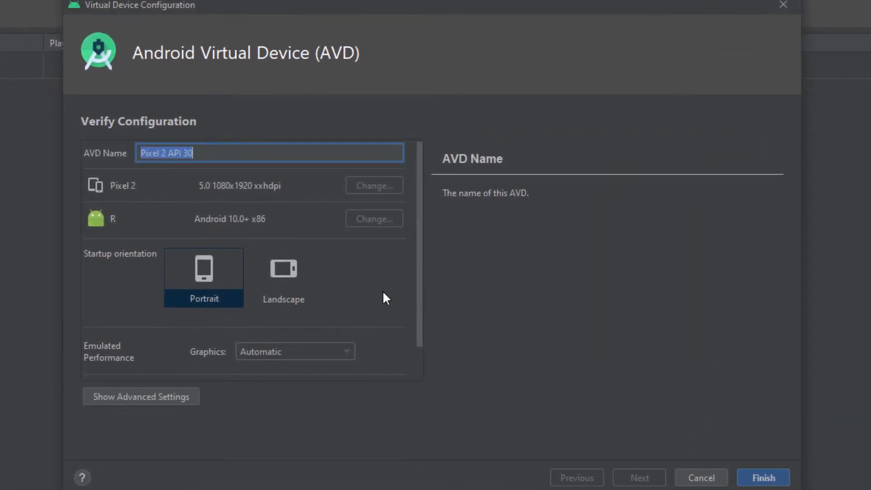
Step: Show the virtual device's advanced settings, set both the front and back cameras to Webcam0, and finish the configuration
{"action": "scroll", "coordinate": [377, 291], "scroll_direction": "down", "scroll_amount": 2}
{"action": "left_click", "coordinate": [160, 392]}
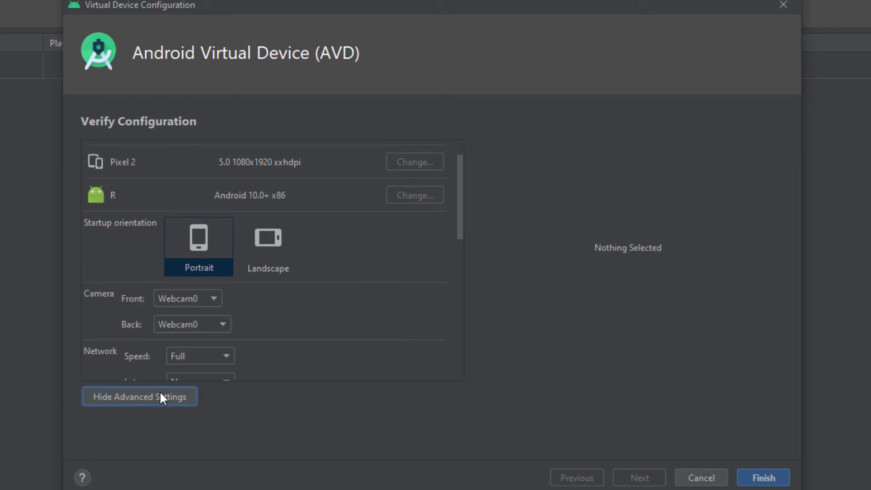
{"action": "scroll", "coordinate": [253, 292], "scroll_direction": "down", "scroll_amount": 2}
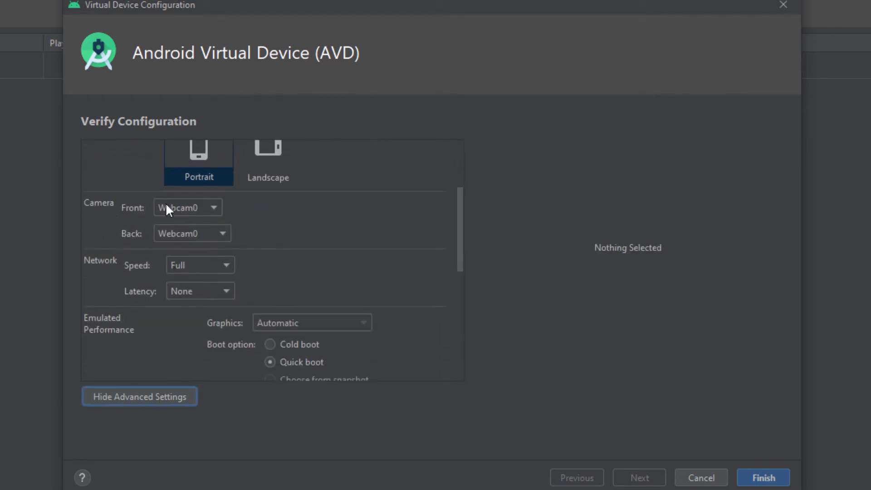
{"action": "left_click", "coordinate": [188, 209]}
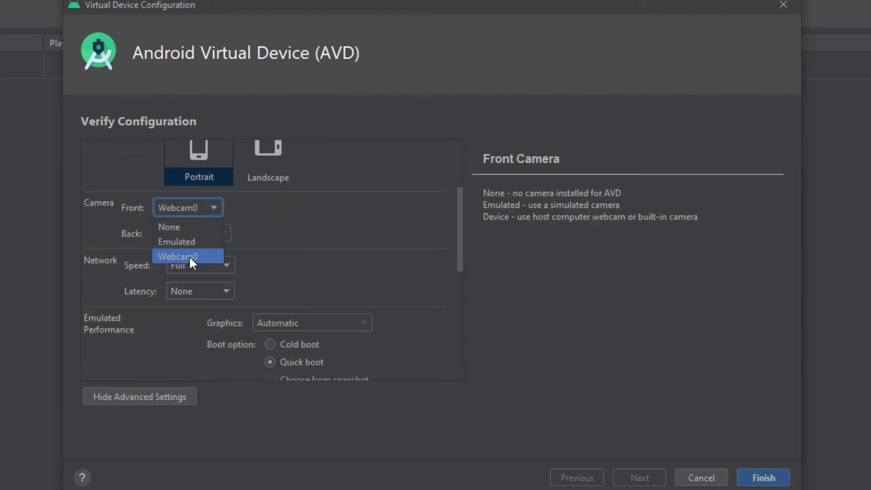
{"action": "left_click", "coordinate": [273, 227]}
{"action": "left_click", "coordinate": [222, 233]}
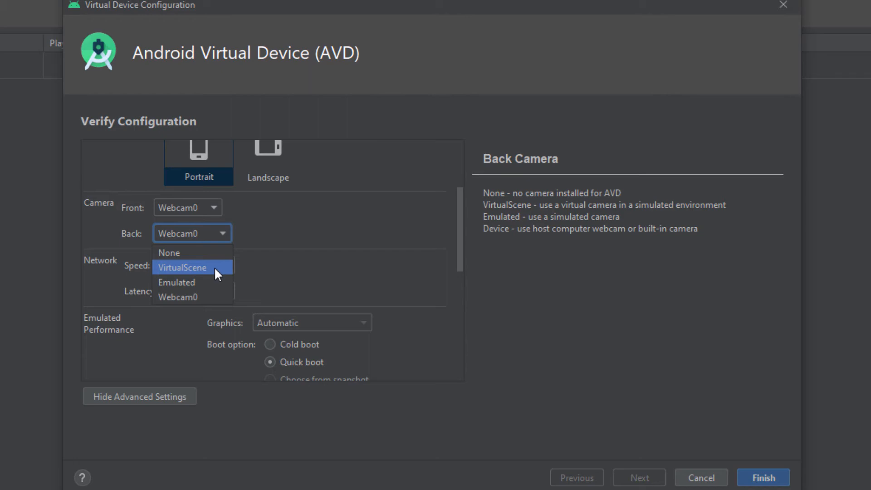
{"action": "left_click", "coordinate": [205, 298]}
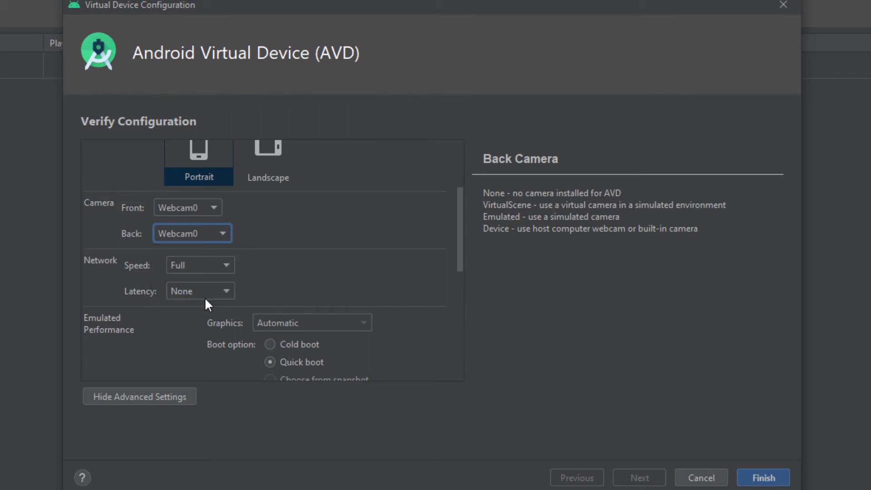
{"action": "left_click", "coordinate": [767, 478]}
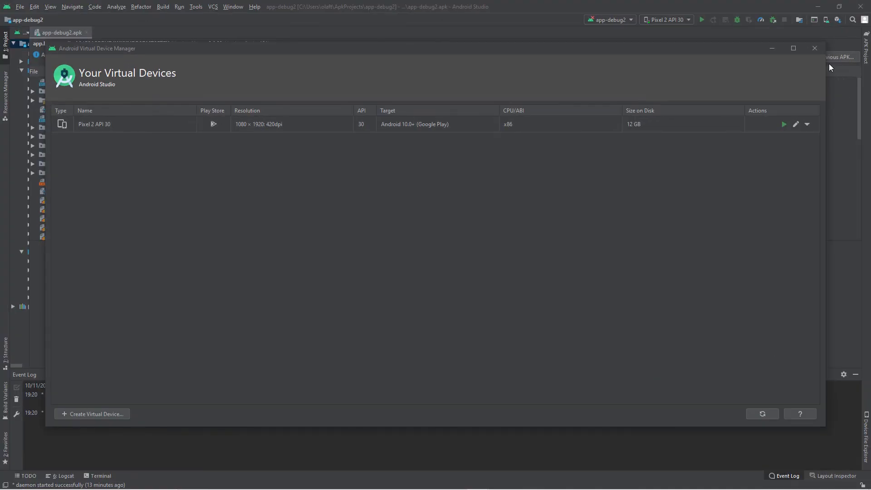
Step: Close the device manager, switch to Bravo Studio, and inspect the VisorPage screen's visual elements before returning to the screens list
{"action": "left_click", "coordinate": [815, 48]}
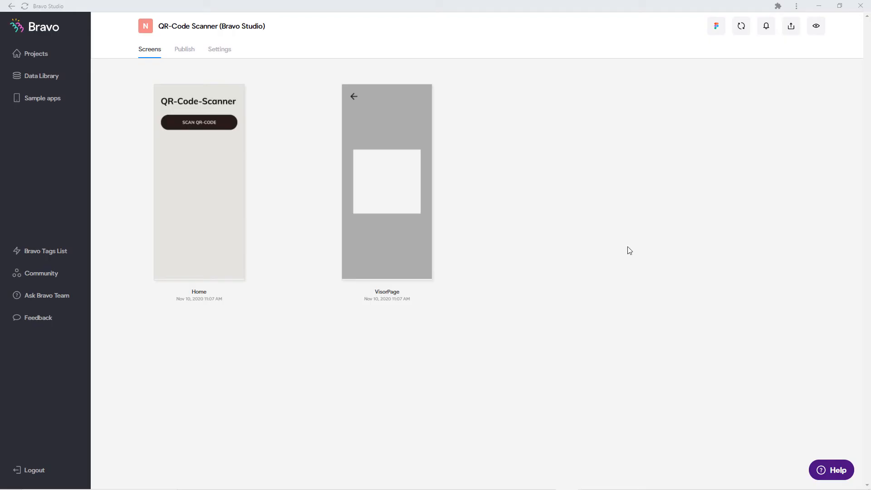
{"action": "left_click", "coordinate": [376, 214]}
{"action": "left_click", "coordinate": [473, 203]}
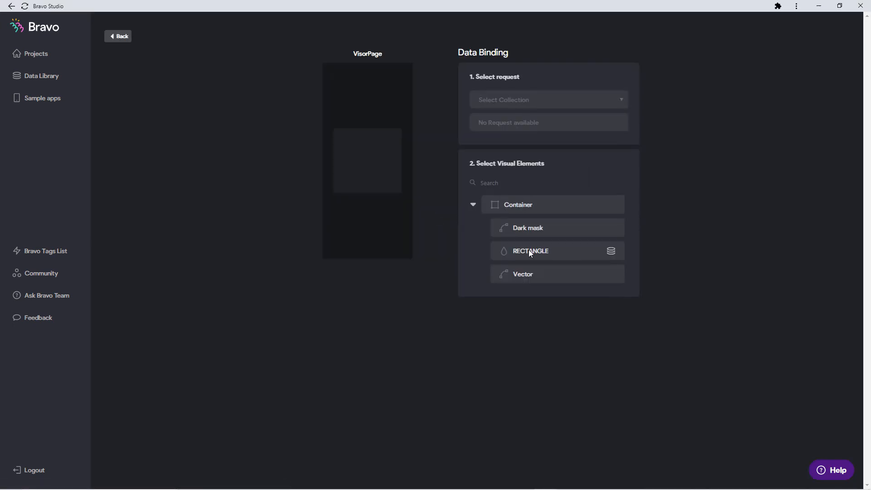
{"action": "left_click", "coordinate": [473, 206]}
{"action": "left_click", "coordinate": [119, 36]}
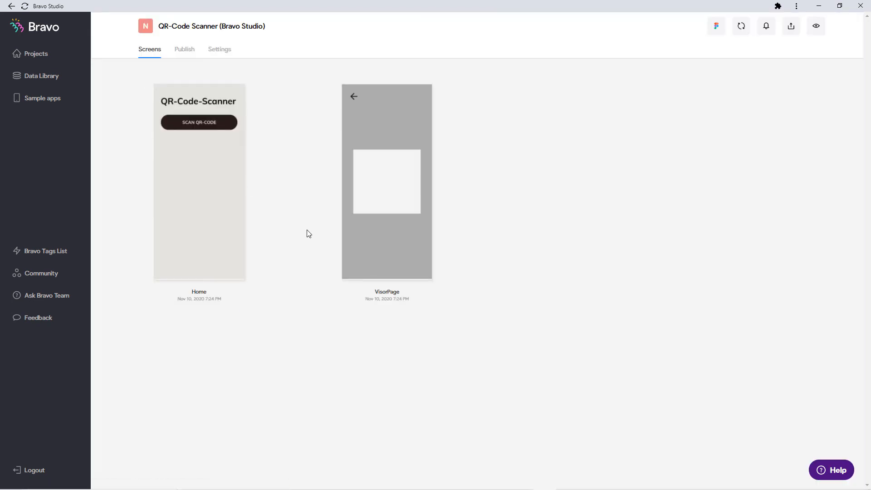
Step: Test the app in the emulator: tap SCAN QR-CODE, scan the canvas.png QR code with the webcam, and navigate back
{"action": "left_click_drag", "start_coordinate": [0, 112], "coordinate": [562, 90]}
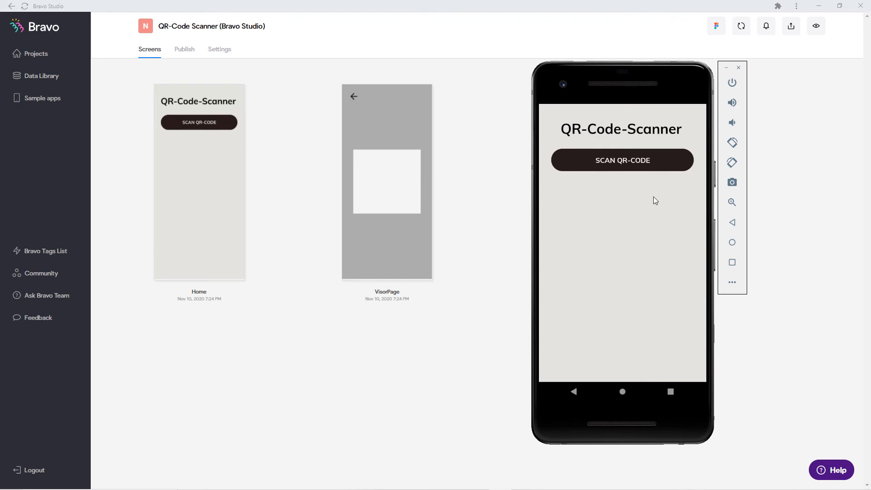
{"action": "left_click", "coordinate": [621, 161]}
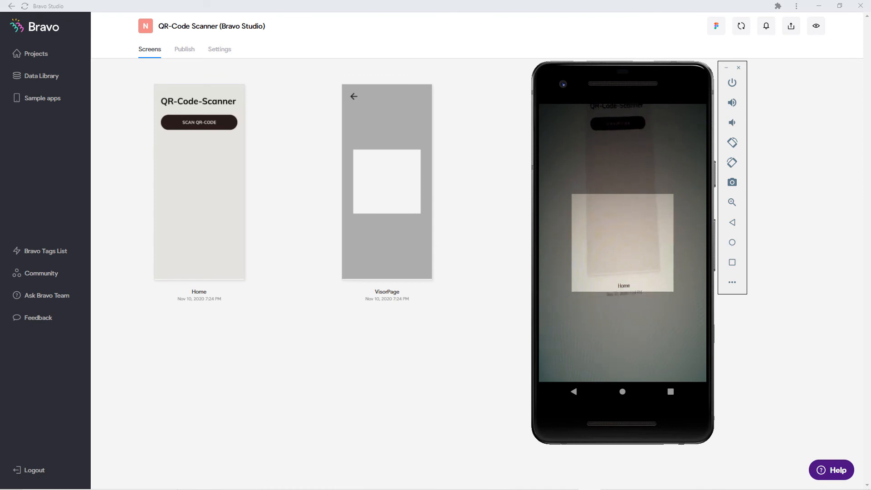
{"action": "left_click_drag", "start_coordinate": [0, 119], "coordinate": [290, 107]}
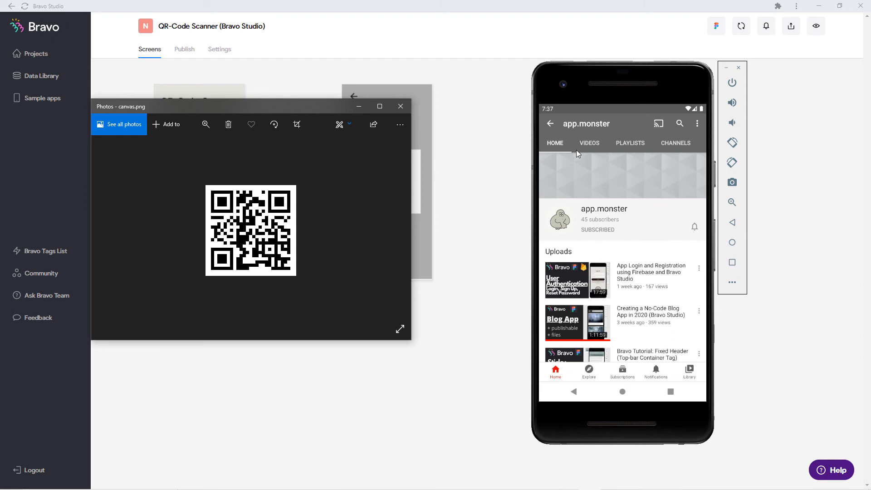
{"action": "left_click", "coordinate": [551, 123]}
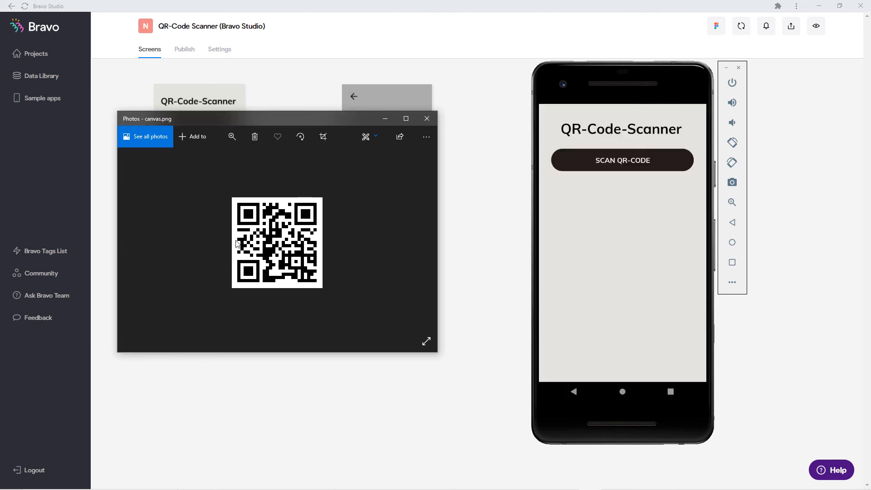